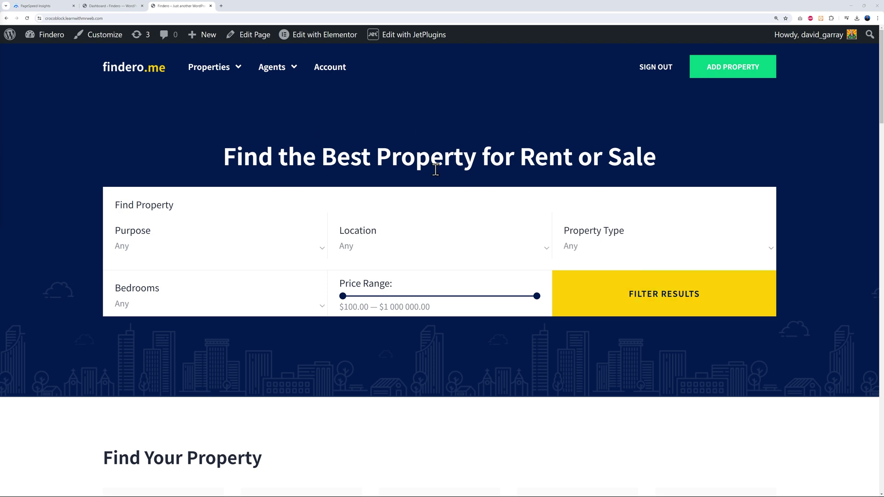
Bring up the Findero WordPress admin dashboard and scroll through its Welcome to WordPress panel
{"action": "scroll", "coordinate": [812, 290], "scroll_direction": "down", "scroll_amount": 5}
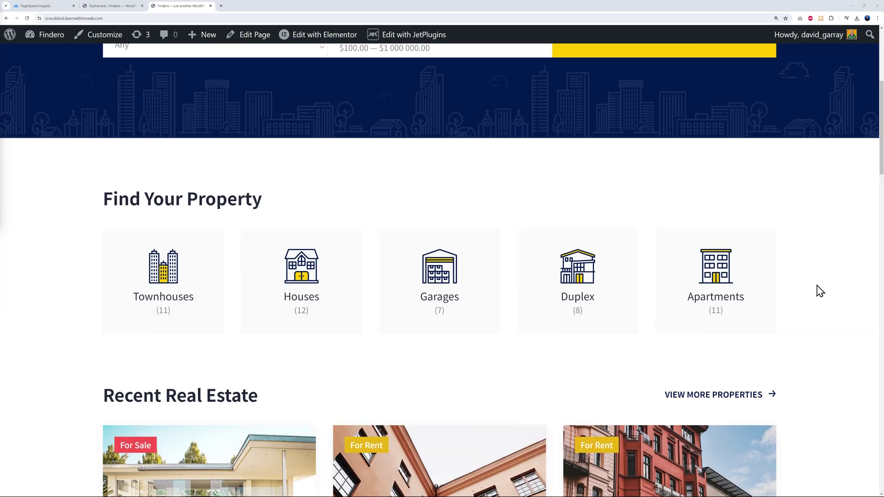
{"action": "scroll", "coordinate": [794, 300], "scroll_direction": "down", "scroll_amount": 12}
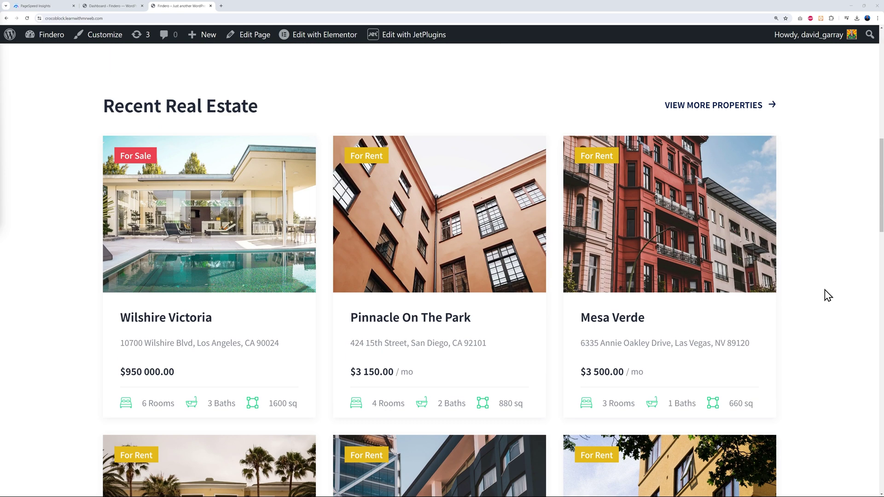
{"action": "scroll", "coordinate": [844, 294], "scroll_direction": "down", "scroll_amount": 3}
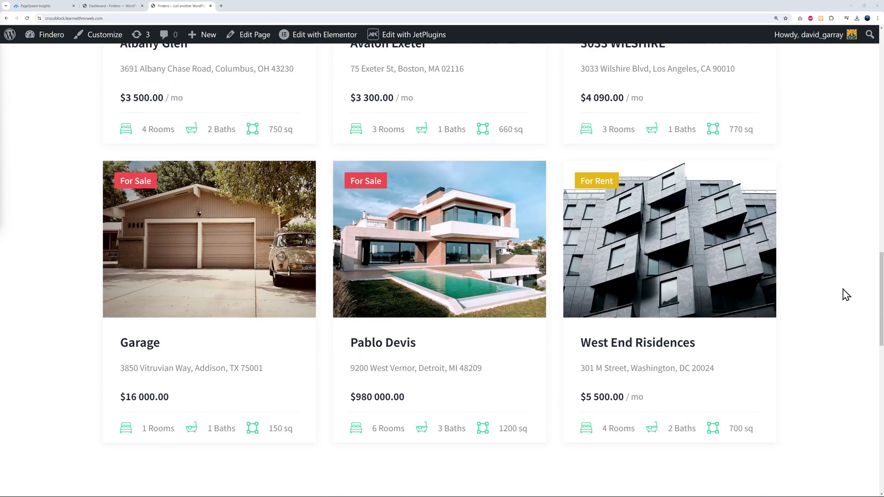
{"action": "scroll", "coordinate": [845, 293], "scroll_direction": "up", "scroll_amount": 20}
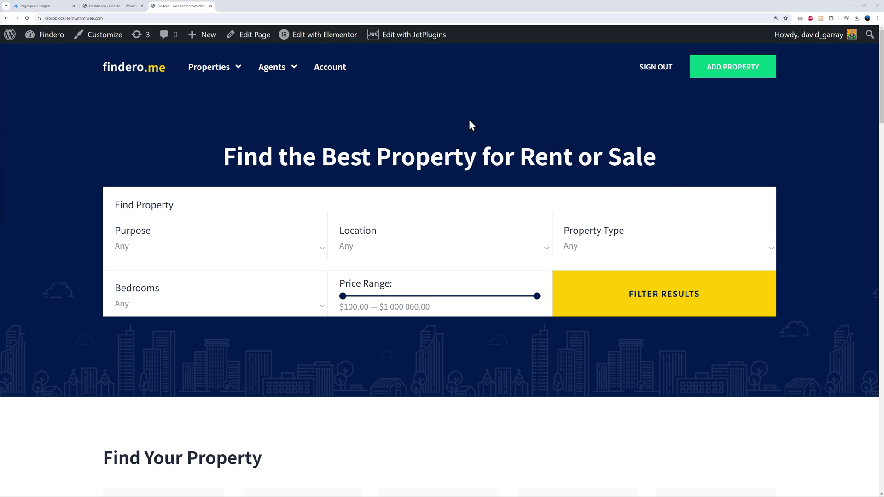
{"action": "left_click", "coordinate": [118, 6]}
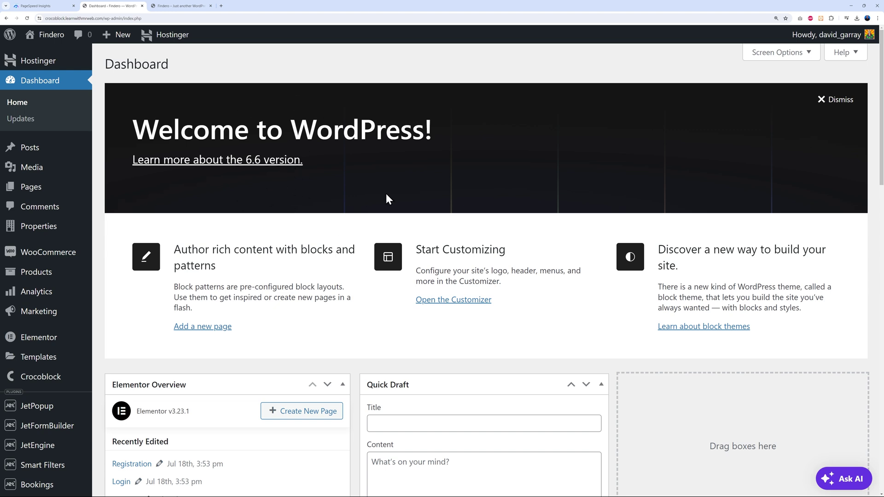
{"action": "scroll", "coordinate": [55, 304], "scroll_direction": "down", "scroll_amount": 3}
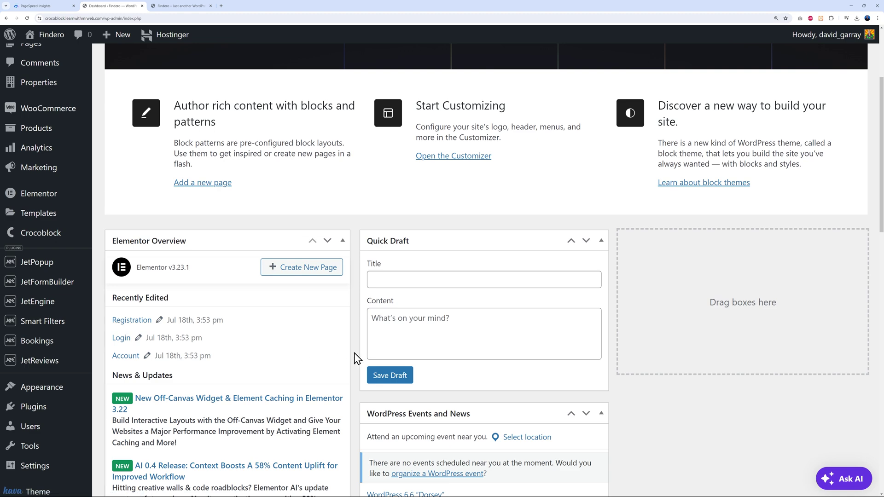
{"action": "scroll", "coordinate": [358, 358], "scroll_direction": "up", "scroll_amount": 3}
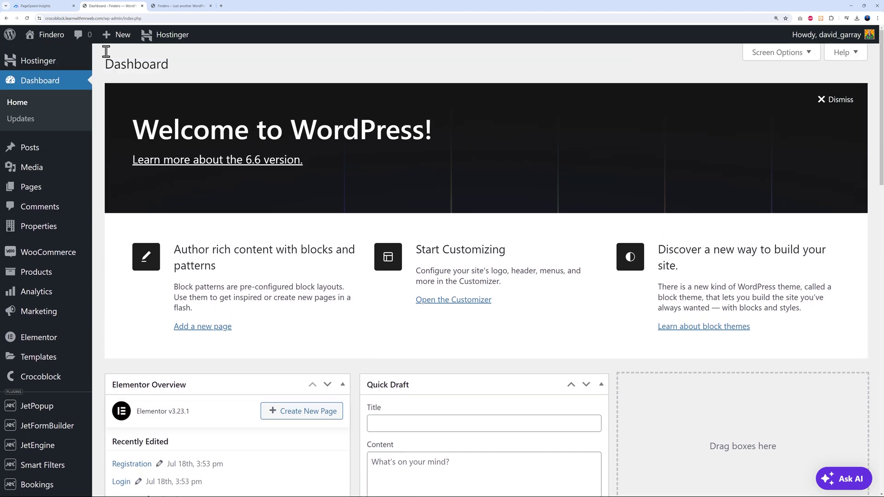
View the PageSpeed Insights mobile results (Performance 63), then bring the Airlift homepage forward
{"action": "left_click", "coordinate": [36, 6]}
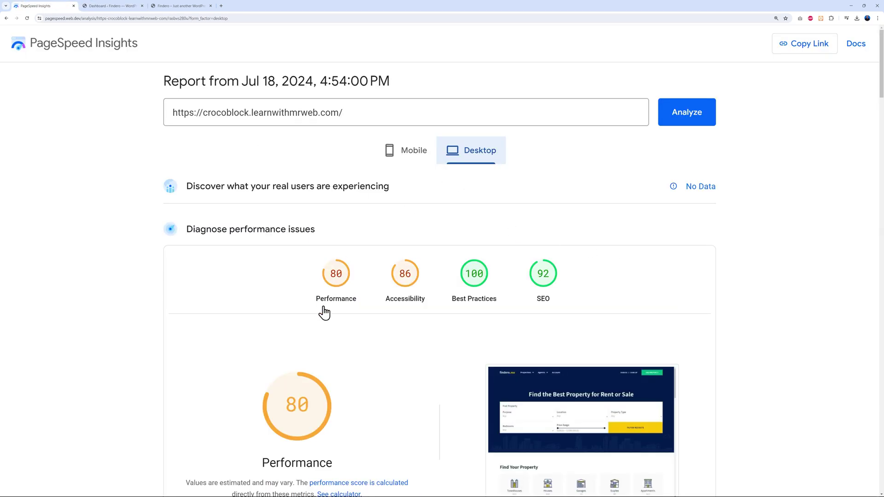
{"action": "left_click", "coordinate": [405, 152]}
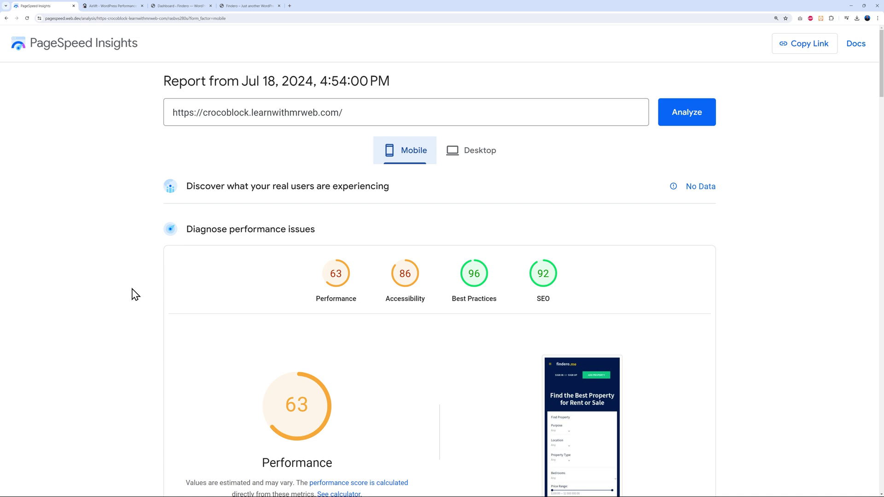
{"action": "left_click", "coordinate": [126, 6]}
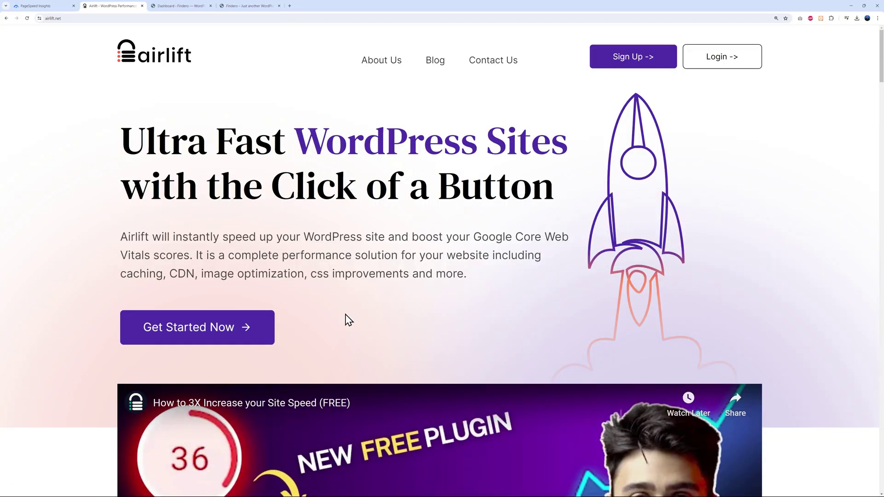
Sign up for an Airlift account and add the copied Findero site URL as a new site
{"action": "left_click", "coordinate": [196, 334]}
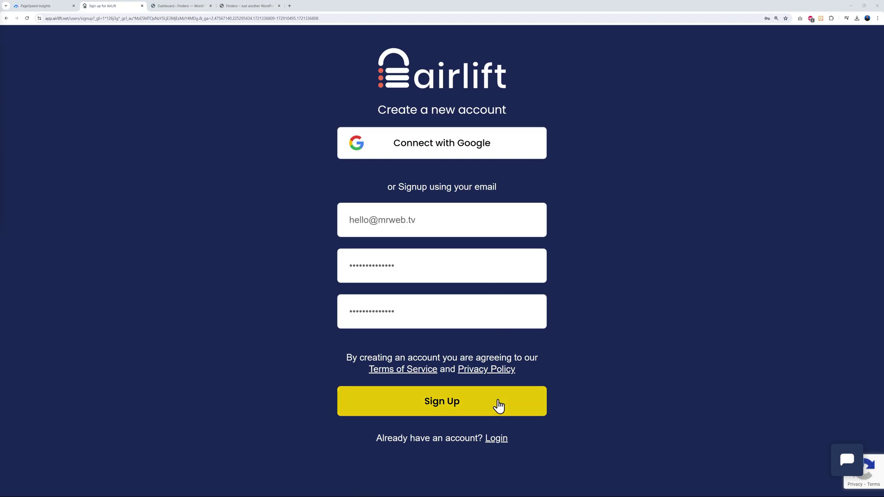
{"action": "left_click", "coordinate": [497, 406]}
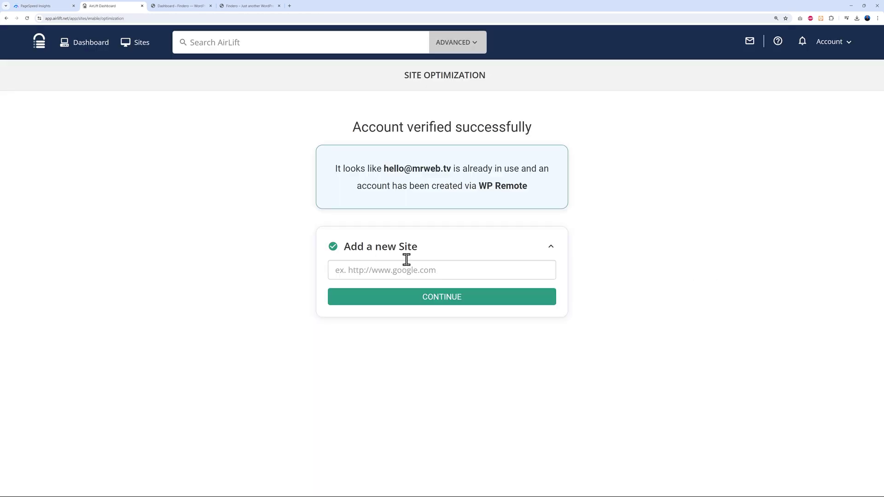
{"action": "left_click", "coordinate": [254, 7]}
{"action": "left_click", "coordinate": [197, 19]}
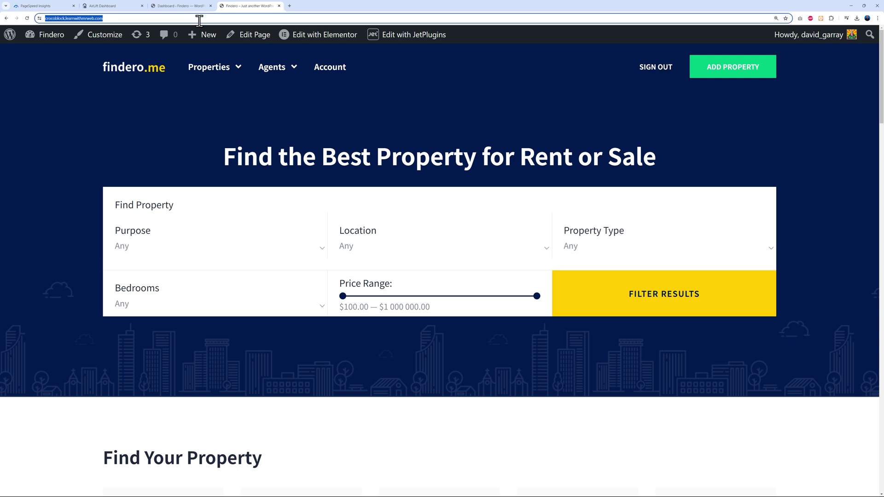
{"action": "left_click", "coordinate": [122, 7]}
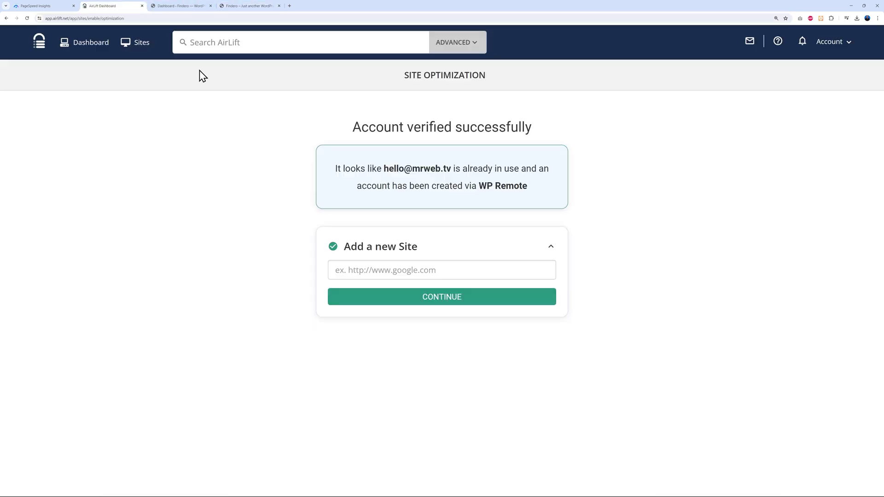
{"action": "left_click", "coordinate": [376, 270]}
{"action": "key", "text": "ctrl+v"}
{"action": "left_click", "coordinate": [445, 300]}
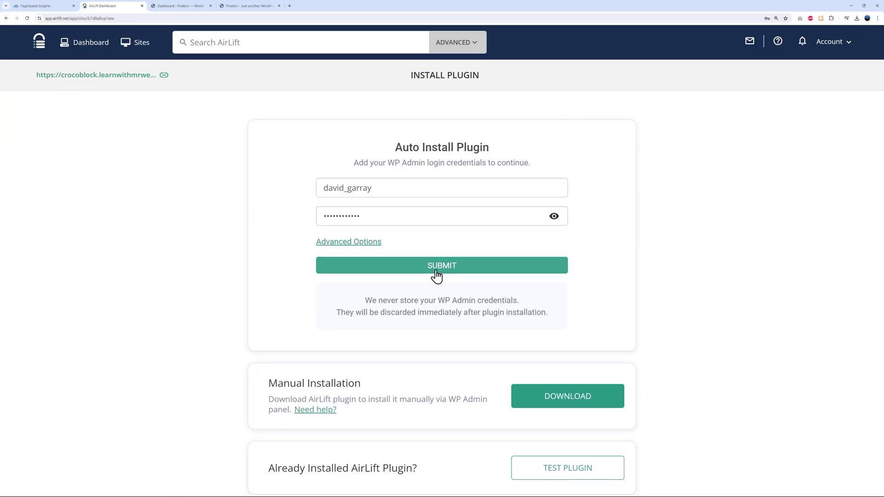
Submit the WP Admin username and password to auto-install the Airlift plugin on Findero
{"action": "left_click", "coordinate": [438, 268]}
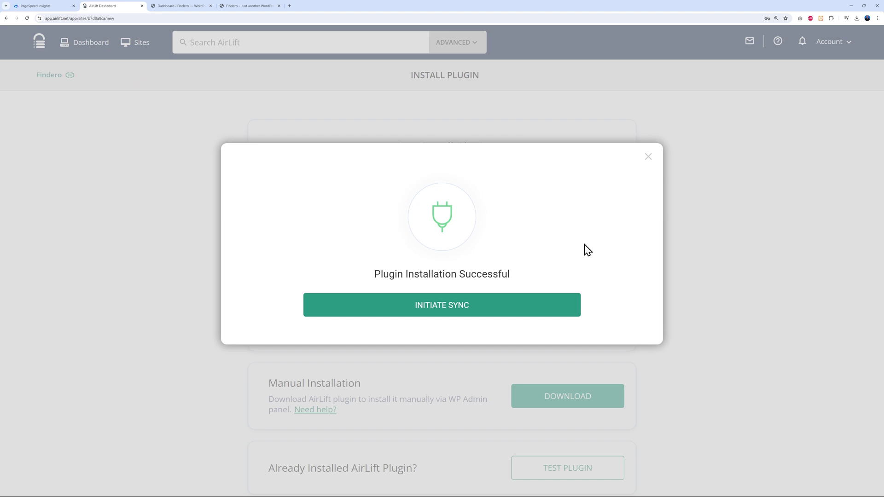
Start syncing the Findero site with Airlift from the installation success dialog
{"action": "left_click", "coordinate": [454, 314]}
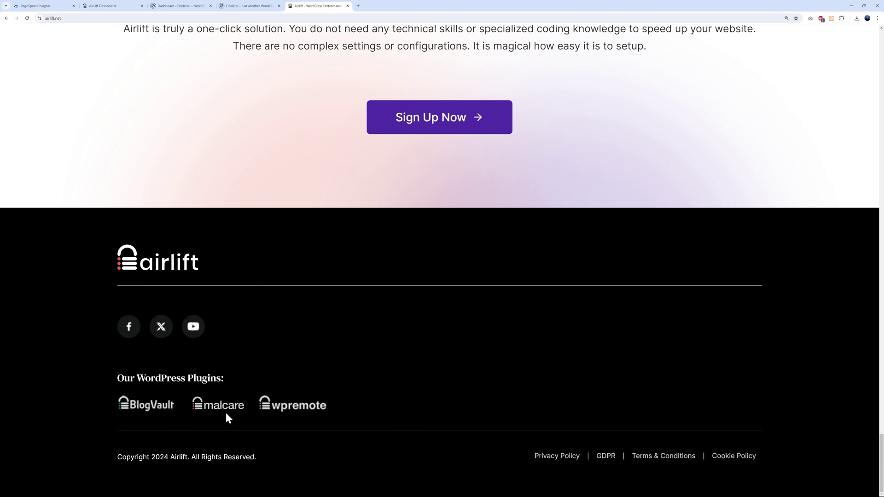
Visit the BlogVault, MalCare and WP Remote sites, then return to the Airlift tab
{"action": "left_click", "coordinate": [170, 417]}
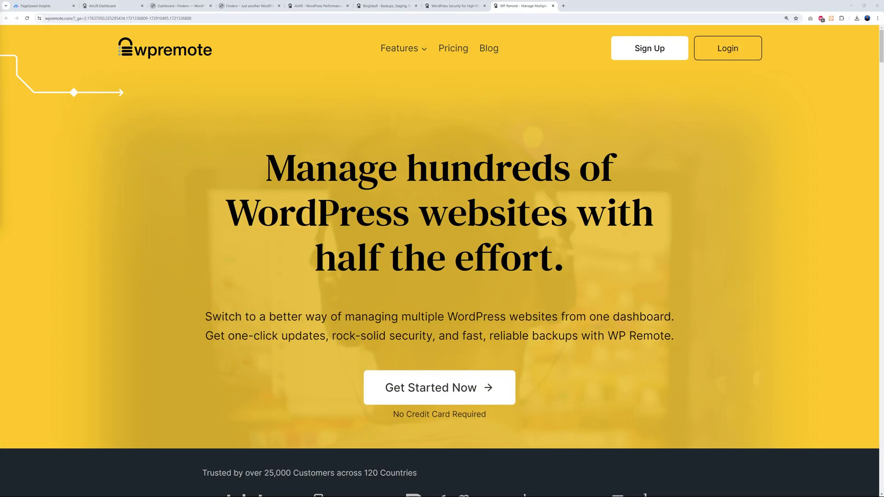
{"action": "left_click", "coordinate": [310, 6]}
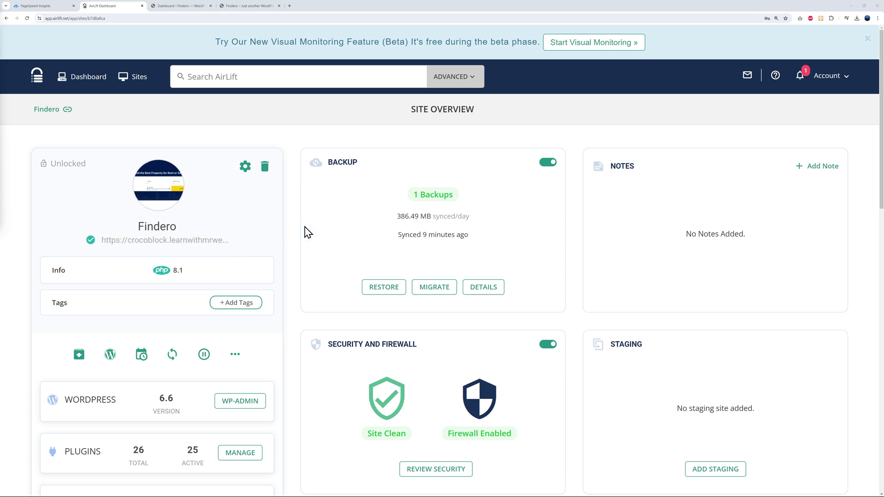
{"action": "scroll", "coordinate": [304, 230], "scroll_direction": "down", "scroll_amount": 3}
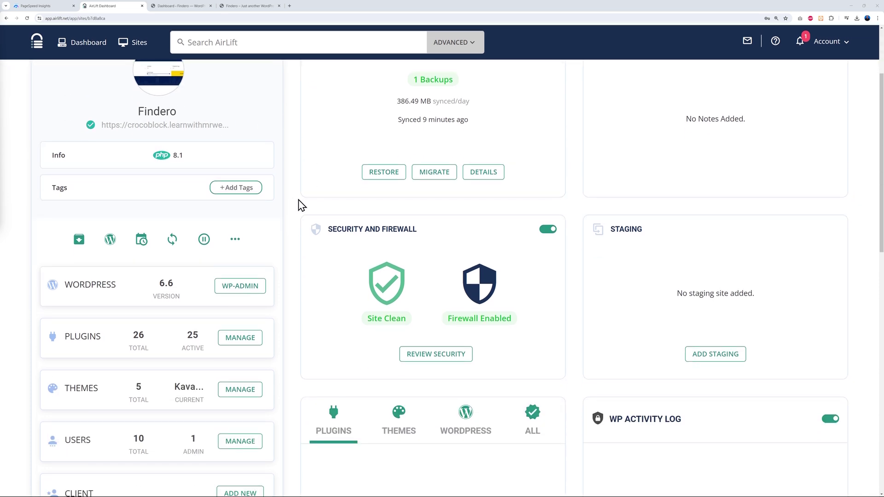
{"action": "scroll", "coordinate": [302, 203], "scroll_direction": "down", "scroll_amount": 2}
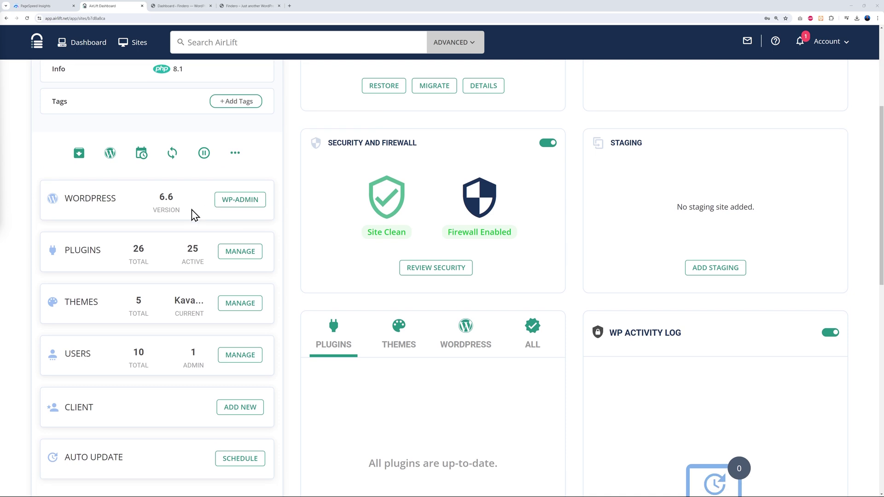
{"action": "scroll", "coordinate": [296, 208], "scroll_direction": "down", "scroll_amount": 3}
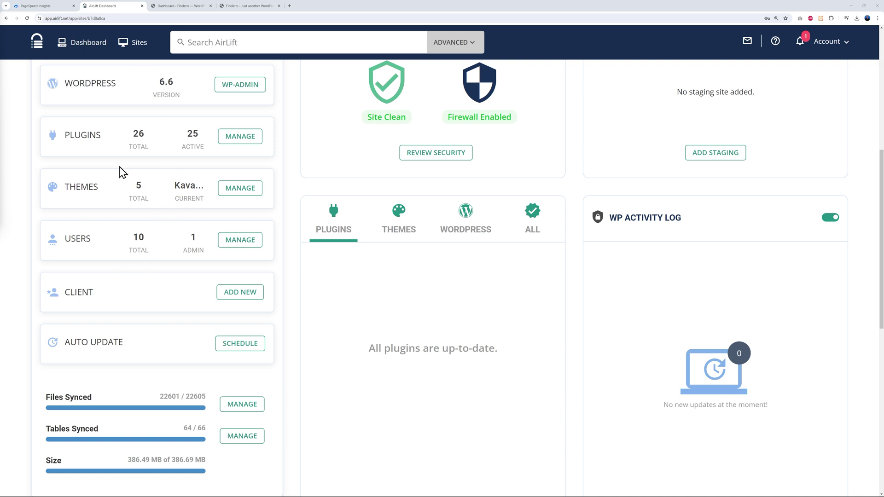
{"action": "scroll", "coordinate": [305, 316], "scroll_direction": "down", "scroll_amount": 3}
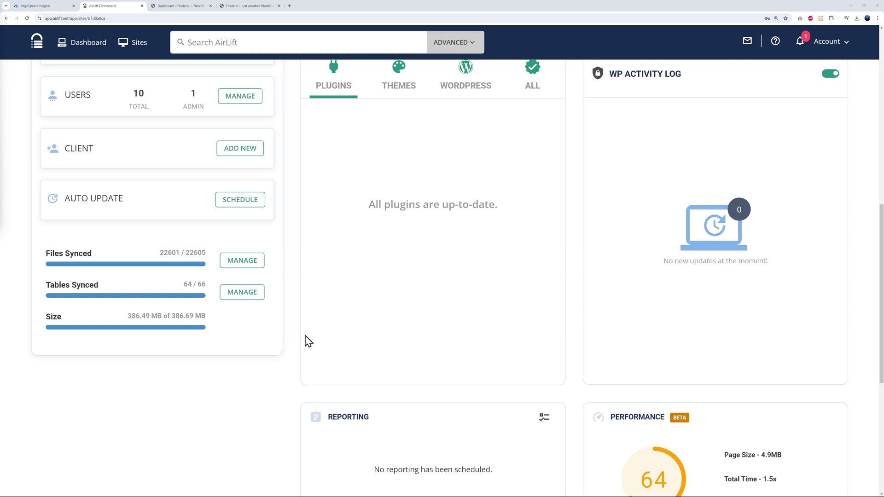
{"action": "scroll", "coordinate": [302, 334], "scroll_direction": "up", "scroll_amount": 10}
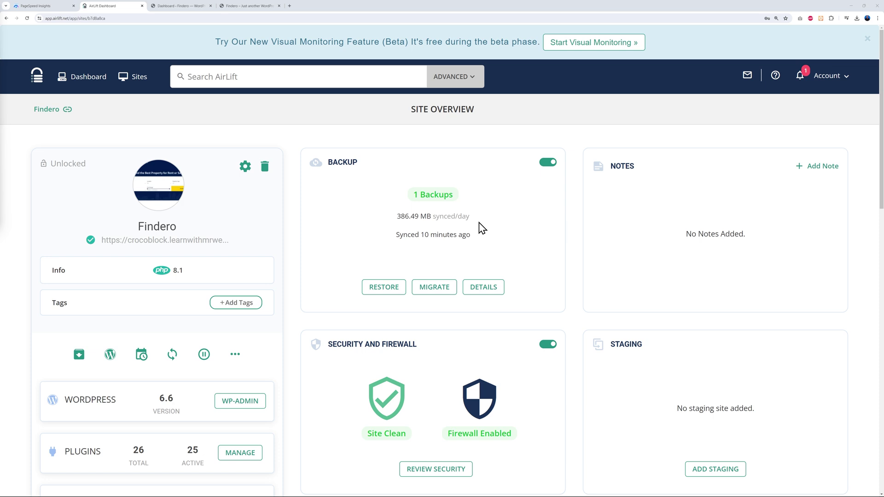
{"action": "scroll", "coordinate": [562, 283], "scroll_direction": "down", "scroll_amount": 3}
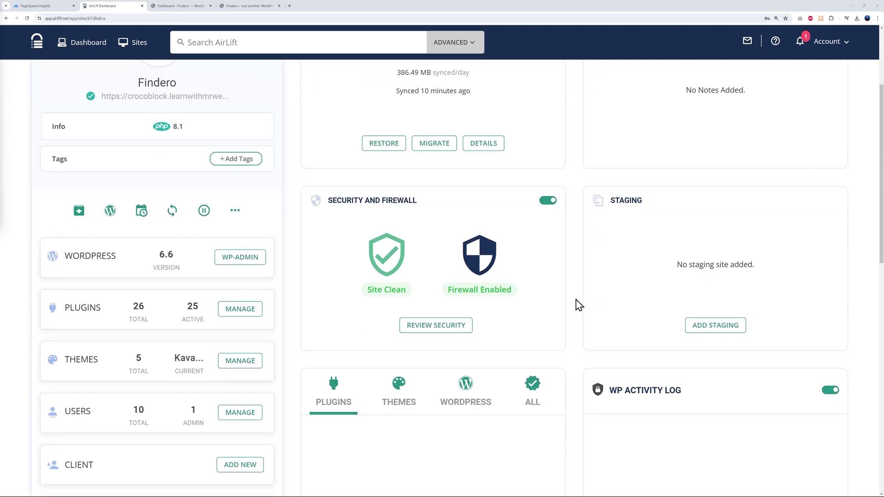
{"action": "scroll", "coordinate": [578, 305], "scroll_direction": "down", "scroll_amount": 1}
{"action": "scroll", "coordinate": [572, 310], "scroll_direction": "down", "scroll_amount": 9}
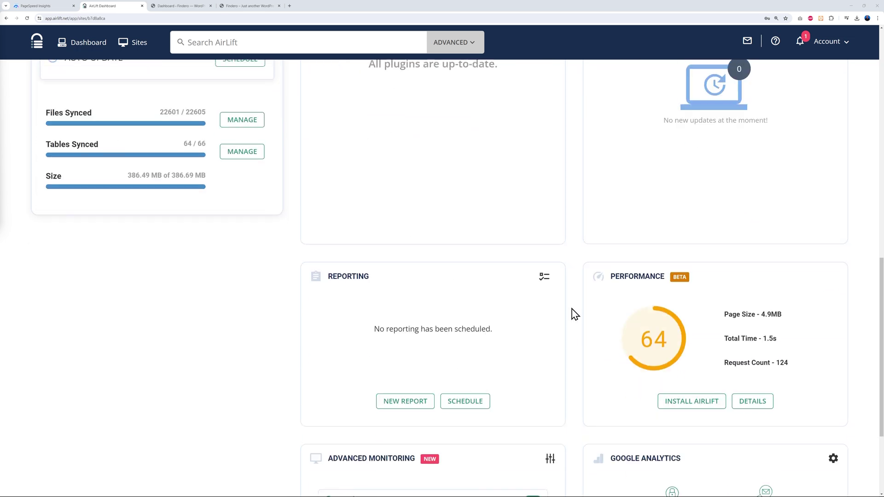
{"action": "scroll", "coordinate": [574, 311], "scroll_direction": "down", "scroll_amount": 3}
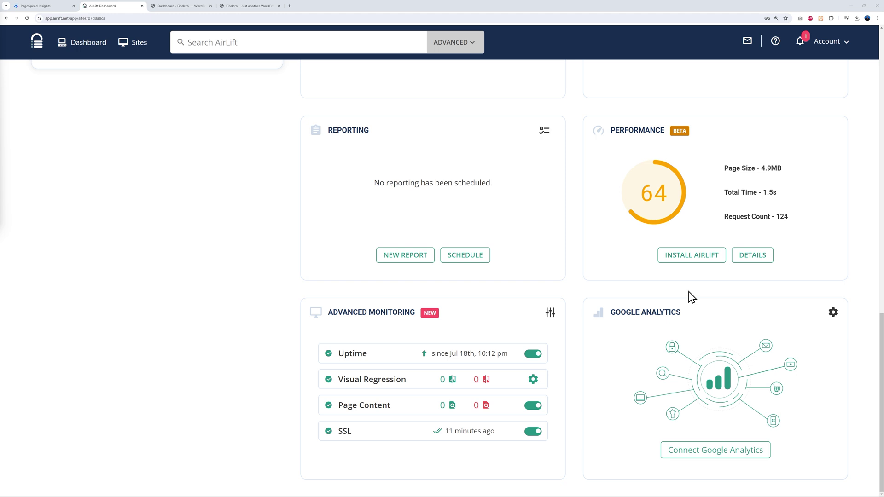
Begin Airlift optimization for Findero and select the Free plan
{"action": "left_click", "coordinate": [691, 255]}
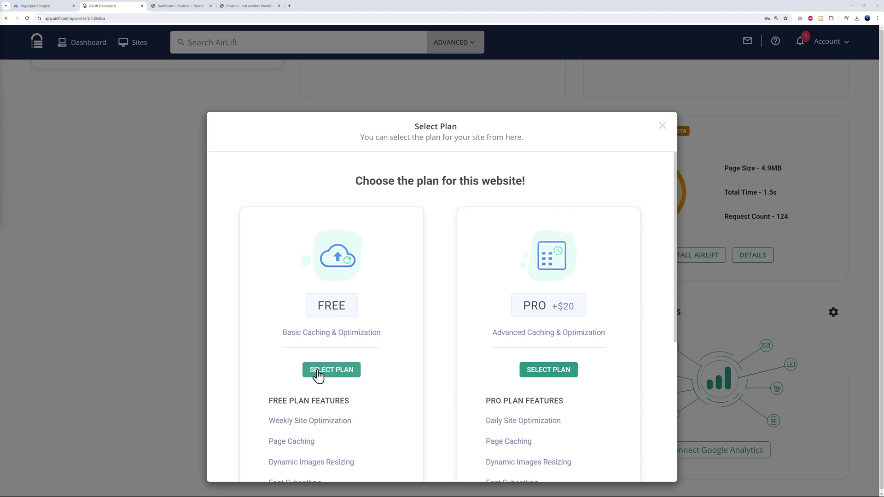
{"action": "left_click", "coordinate": [333, 373]}
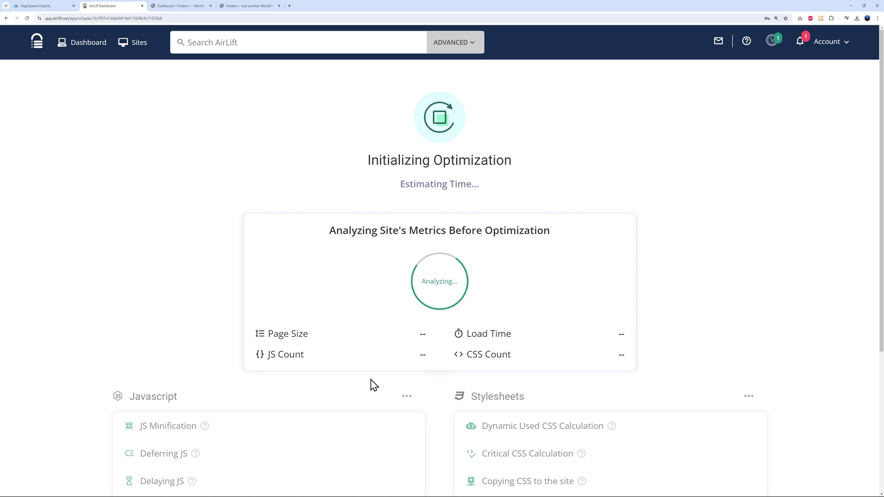
Scroll through the Site Performance Report showing Findero's score rising from 66 to 99
{"action": "scroll", "coordinate": [389, 335], "scroll_direction": "down", "scroll_amount": 5}
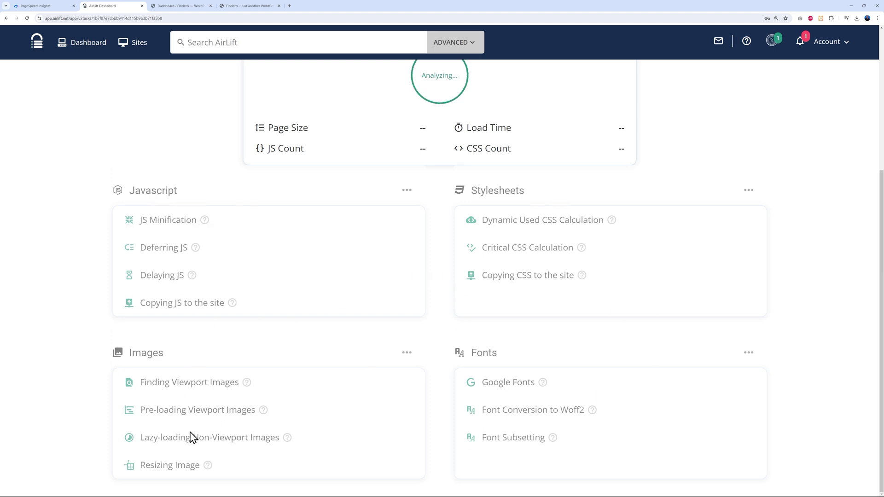
{"action": "scroll", "coordinate": [430, 407], "scroll_direction": "up", "scroll_amount": 1}
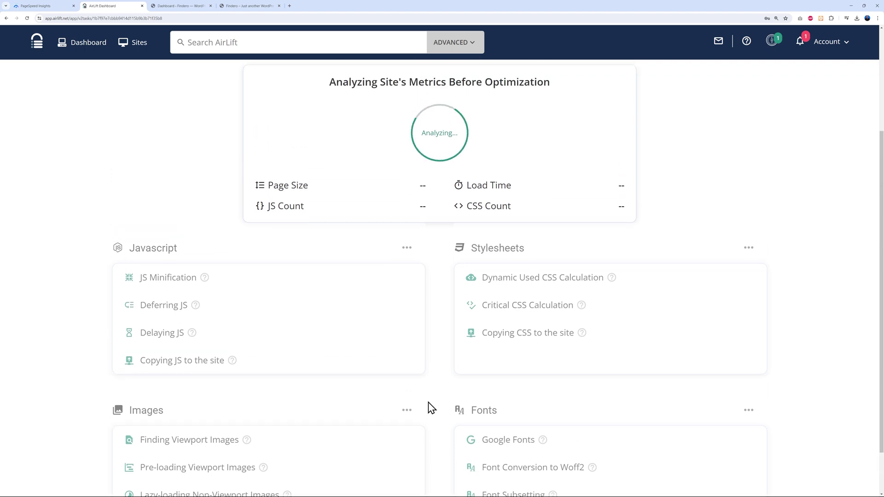
{"action": "scroll", "coordinate": [653, 343], "scroll_direction": "up", "scroll_amount": 3}
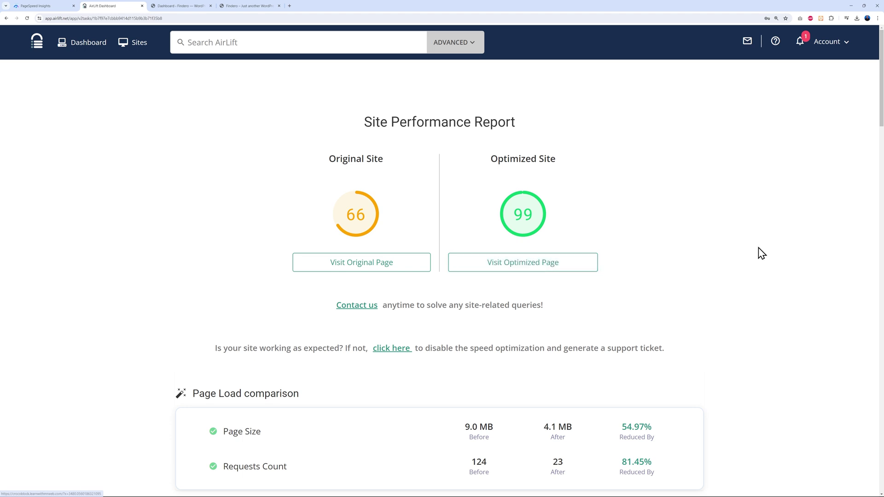
{"action": "scroll", "coordinate": [792, 351], "scroll_direction": "down", "scroll_amount": 3}
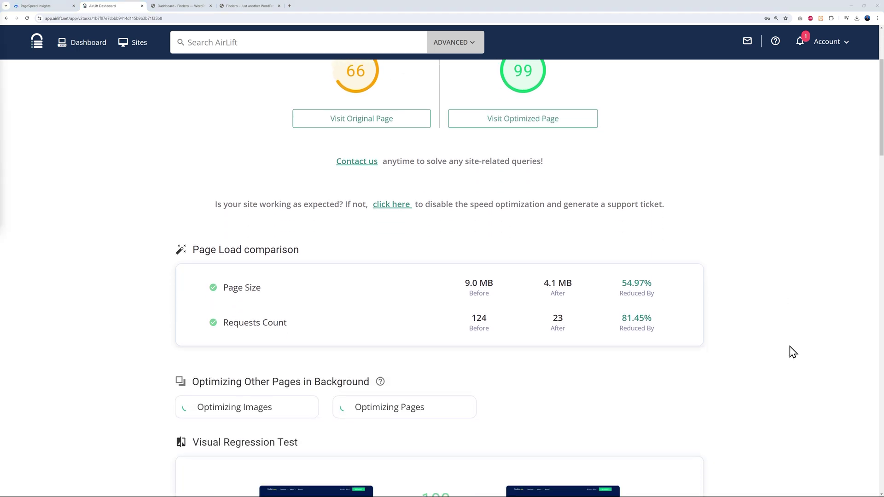
{"action": "scroll", "coordinate": [793, 348], "scroll_direction": "down", "scroll_amount": 1}
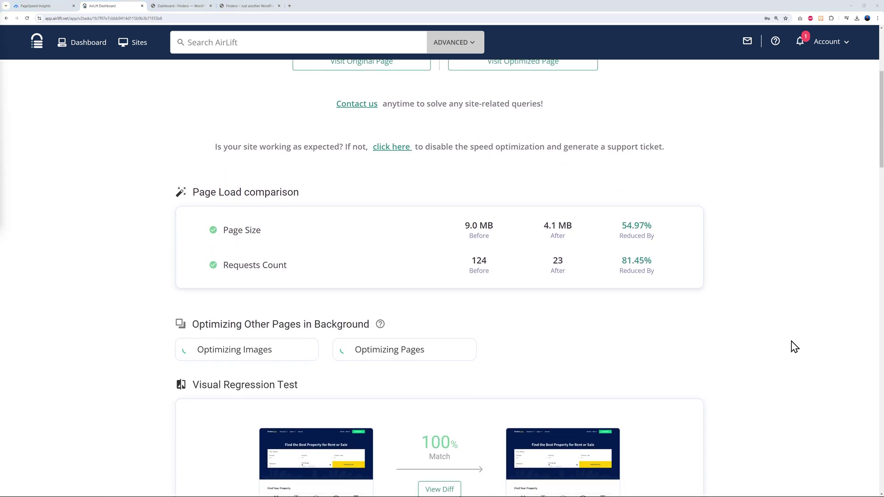
{"action": "scroll", "coordinate": [785, 338], "scroll_direction": "down", "scroll_amount": 1}
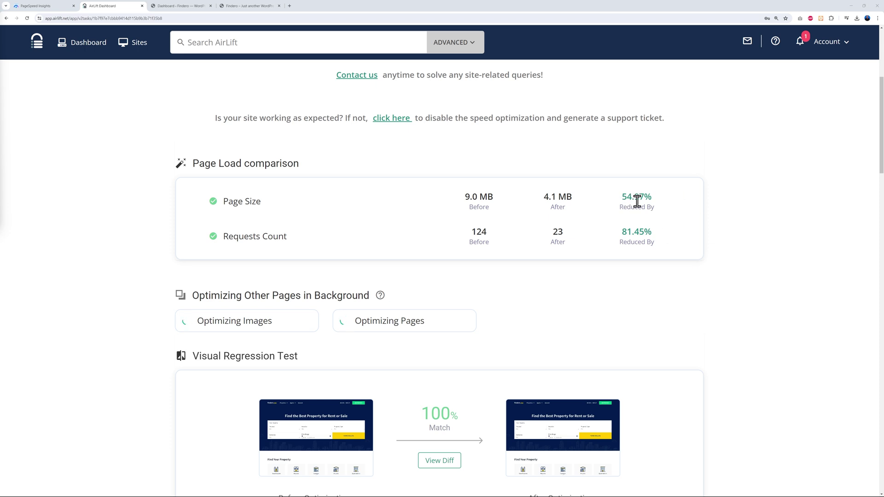
{"action": "scroll", "coordinate": [841, 312], "scroll_direction": "down", "scroll_amount": 3}
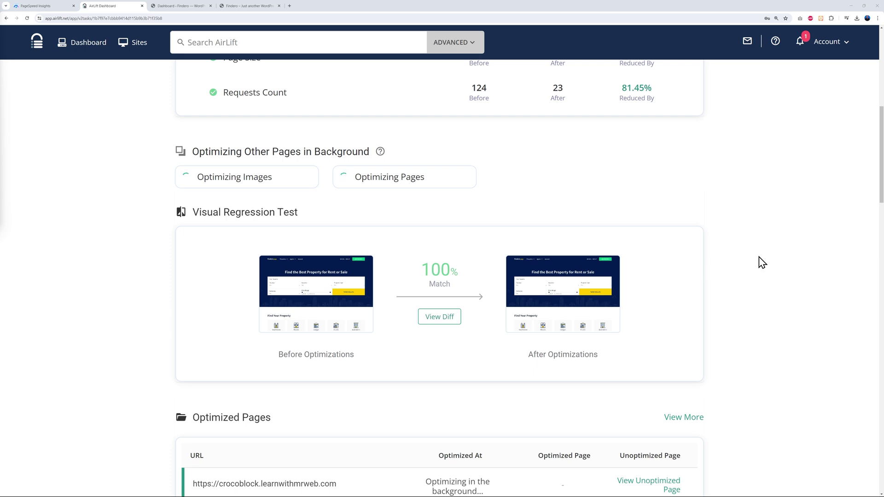
{"action": "scroll", "coordinate": [781, 254], "scroll_direction": "down", "scroll_amount": 5}
{"action": "scroll", "coordinate": [757, 324], "scroll_direction": "down", "scroll_amount": 2}
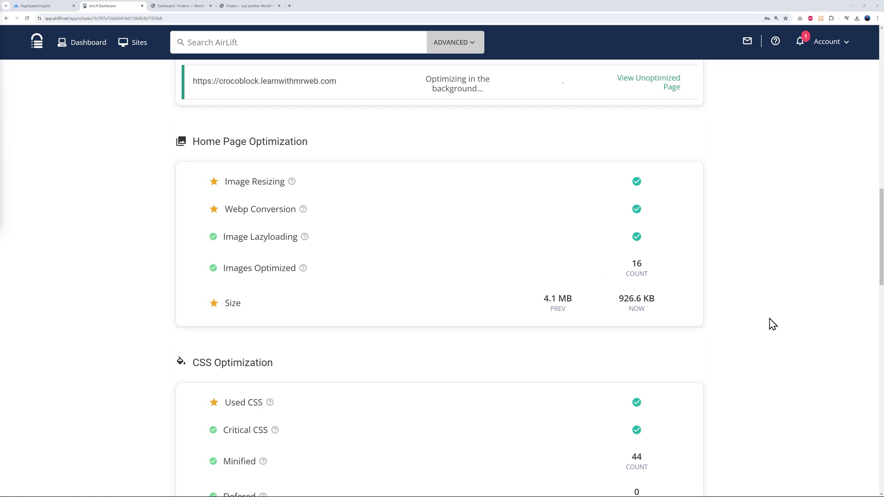
{"action": "scroll", "coordinate": [770, 322], "scroll_direction": "down", "scroll_amount": 2}
{"action": "scroll", "coordinate": [772, 325], "scroll_direction": "down", "scroll_amount": 1}
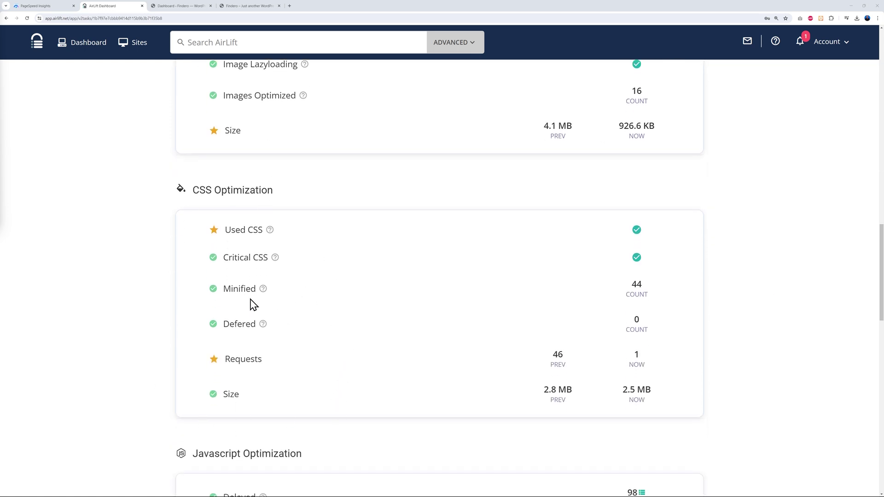
{"action": "scroll", "coordinate": [347, 351], "scroll_direction": "down", "scroll_amount": 4}
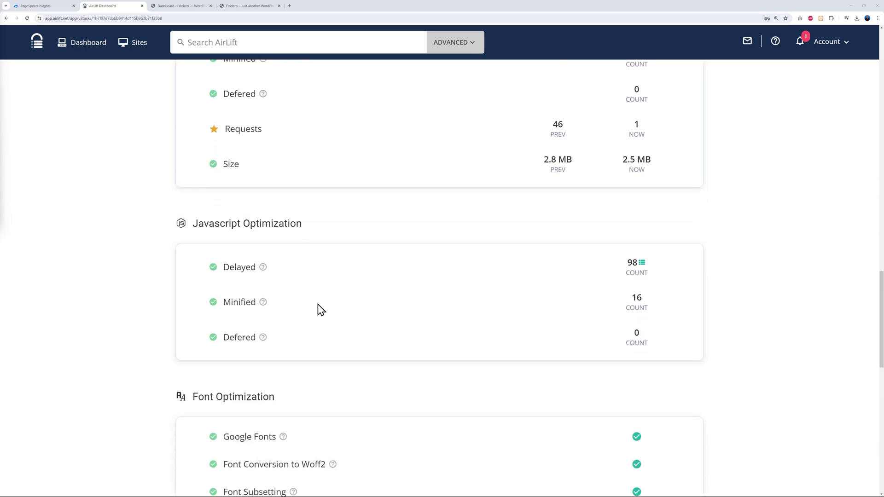
{"action": "scroll", "coordinate": [402, 326], "scroll_direction": "down", "scroll_amount": 3}
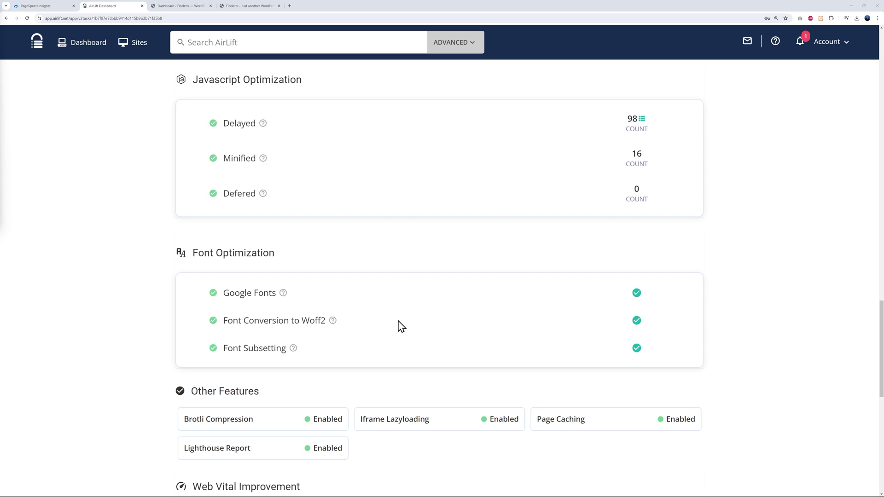
{"action": "scroll", "coordinate": [742, 350], "scroll_direction": "down", "scroll_amount": 2}
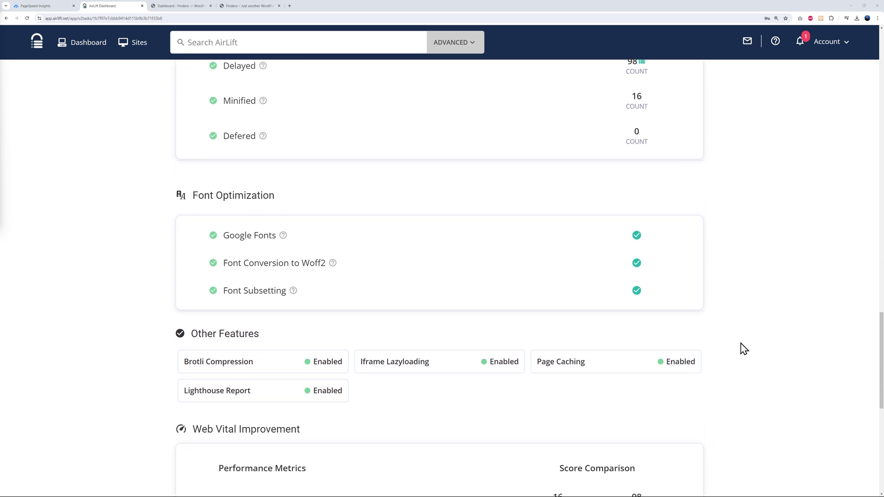
{"action": "scroll", "coordinate": [744, 350], "scroll_direction": "down", "scroll_amount": 2}
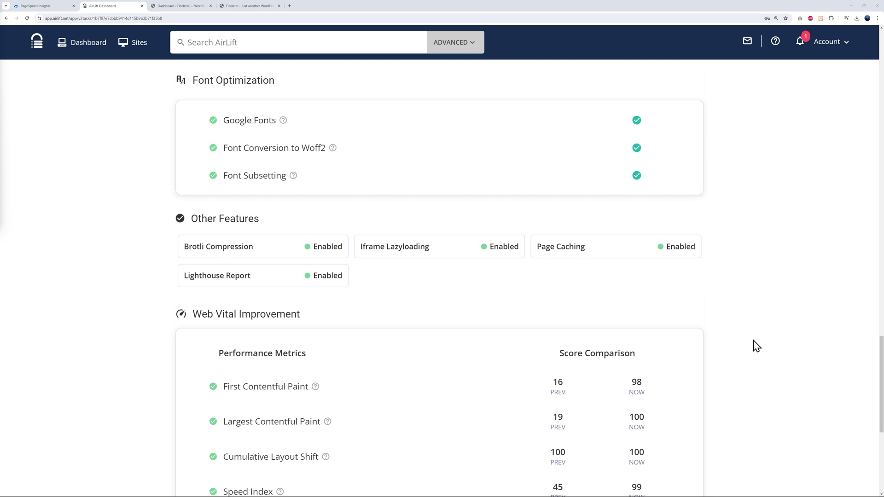
{"action": "scroll", "coordinate": [767, 336], "scroll_direction": "down", "scroll_amount": 3}
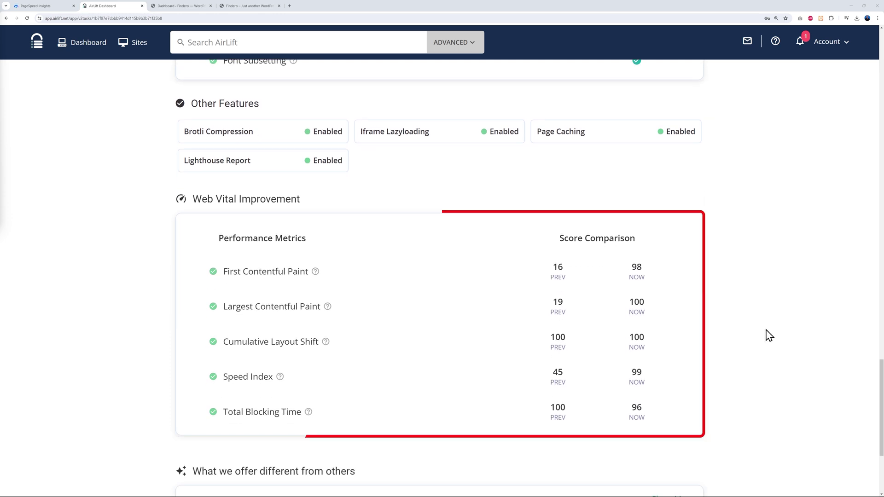